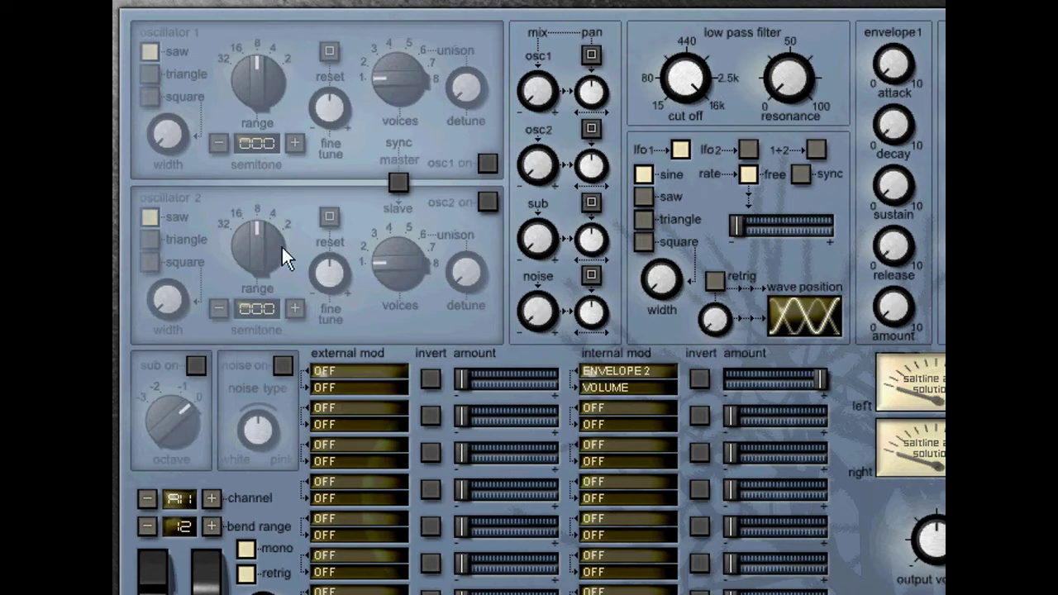
# Turn on the oscillator 1 panel with its on toggle.
pyautogui.click(488, 162)
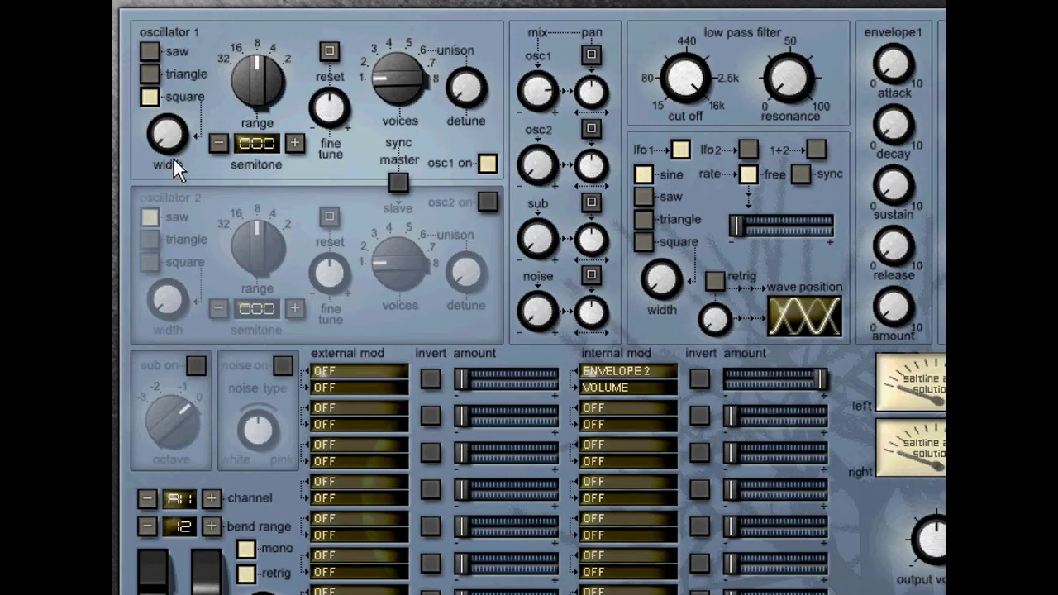
# Set oscillator 1's waveform back to saw.
pyautogui.click(147, 53)
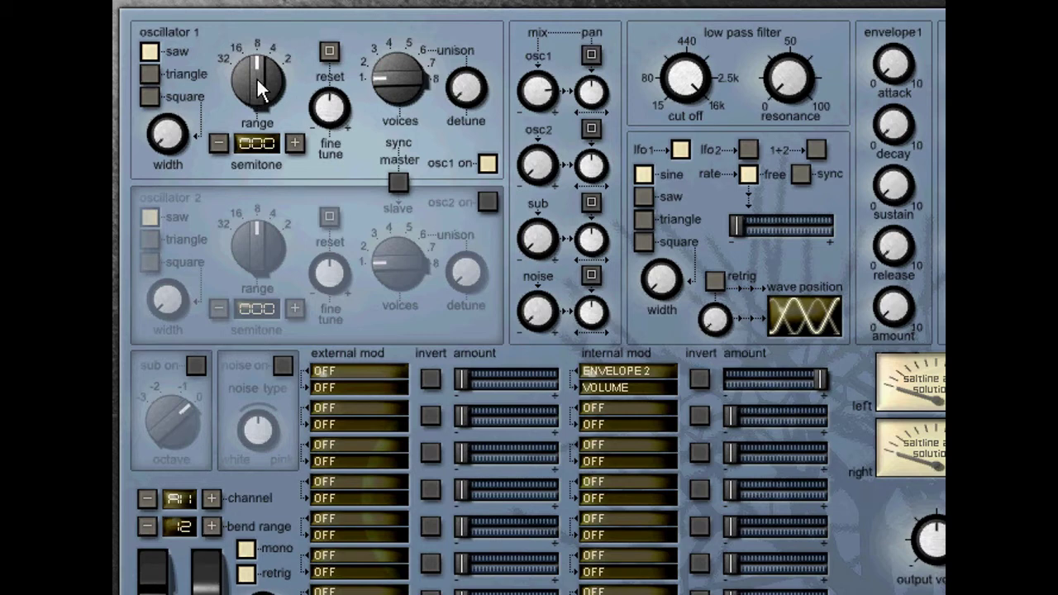
# Shift oscillator 1's range toward 4, return semitones to 000, and reset fine tune.
pyautogui.moveTo(256, 77)
pyautogui.mouseDown()
pyautogui.moveTo(258, 60)
pyautogui.moveTo(258, 124)
pyautogui.moveTo(257, 77)
pyautogui.mouseUp()
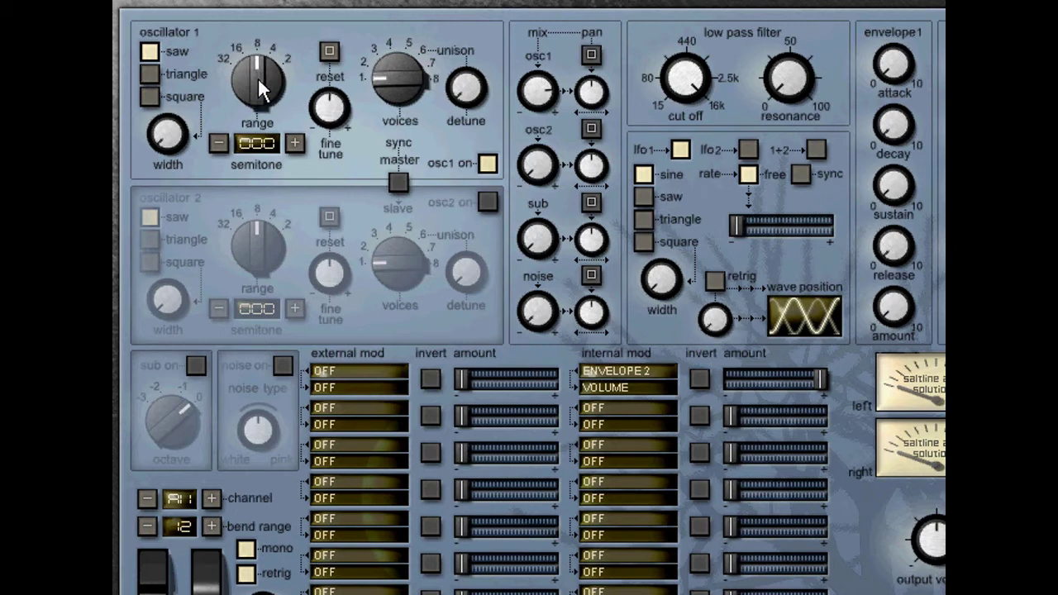
pyautogui.click(295, 143)
pyautogui.click(295, 143)
pyautogui.click(295, 143)
pyautogui.click(295, 143)
pyautogui.click(295, 143)
pyautogui.click(295, 143)
pyautogui.click(295, 143)
pyautogui.click(295, 143)
pyautogui.click(330, 52)
# Raise oscillator 1's detune and unison to about 4 voices, then return to 1 voice.
pyautogui.moveTo(471, 87); pyautogui.dragTo(464, 39)
pyautogui.moveTo(395, 80); pyautogui.dragTo(398, 42)
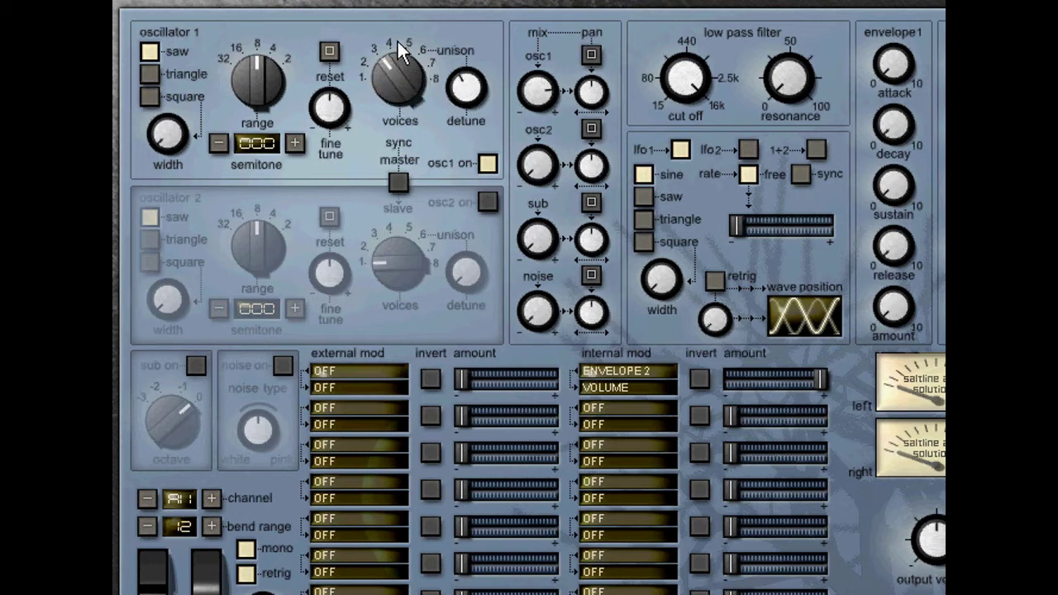
pyautogui.click(395, 63)
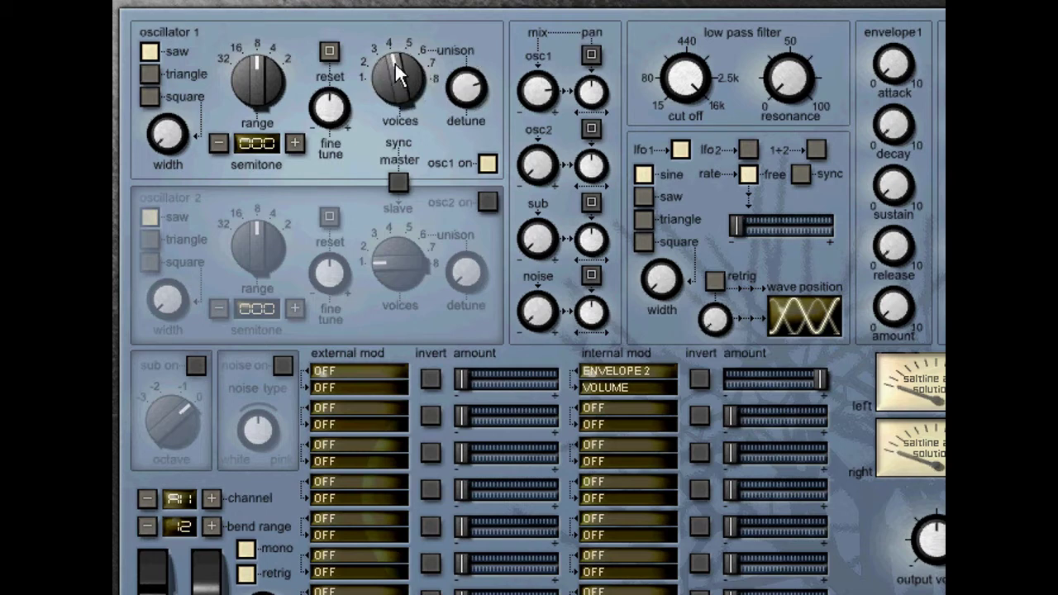
pyautogui.moveTo(394, 65); pyautogui.dragTo(395, 112)
pyautogui.moveTo(461, 103); pyautogui.dragTo(462, 195)
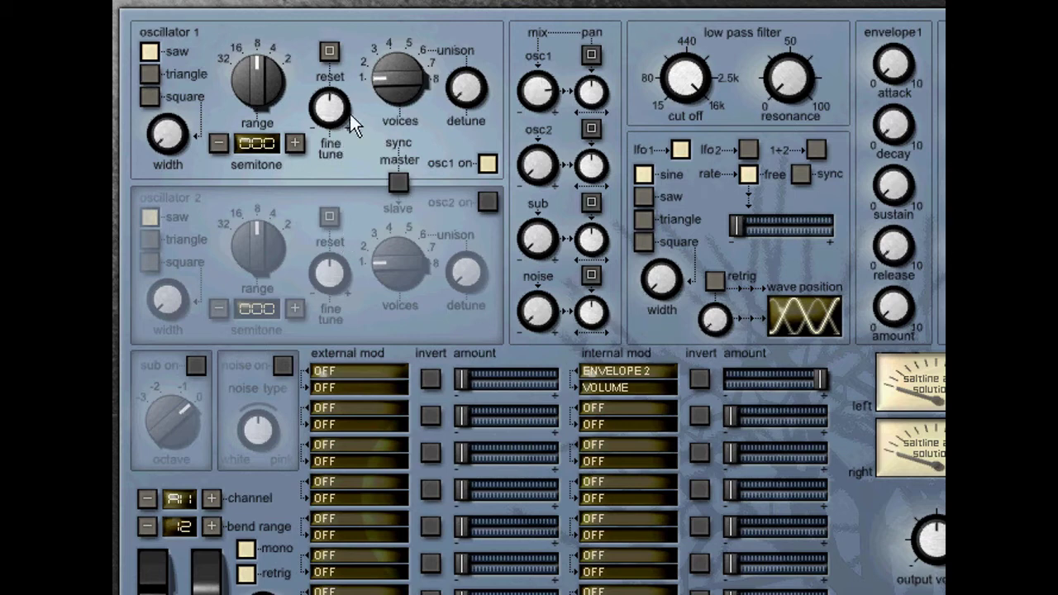
# Enable oscillator 2, sync it to oscillator 1, and step its semitones up and down.
pyautogui.click(488, 202)
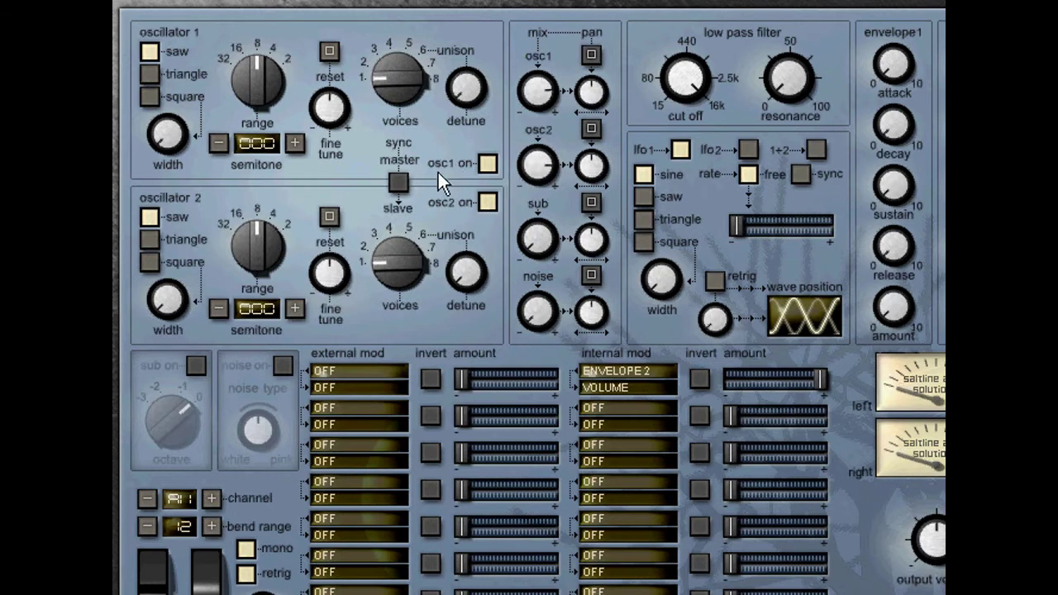
pyautogui.click(397, 184)
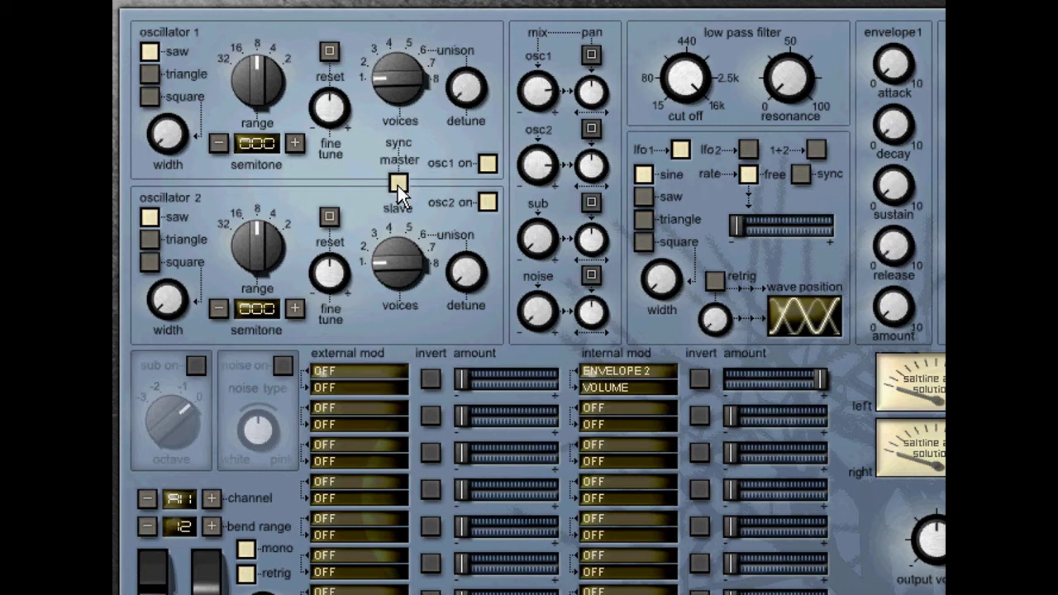
pyautogui.click(295, 308)
pyautogui.click(294, 307)
pyautogui.click(295, 307)
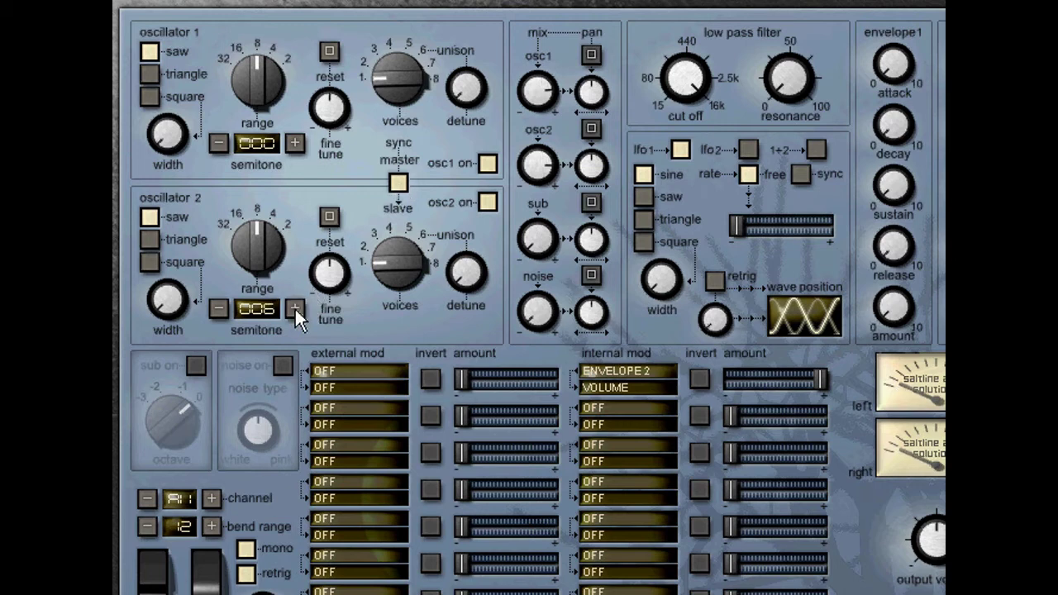
pyautogui.click(218, 308)
pyautogui.click(218, 308)
pyautogui.click(219, 307)
pyautogui.click(219, 307)
pyautogui.click(218, 307)
pyautogui.click(218, 307)
pyautogui.click(218, 307)
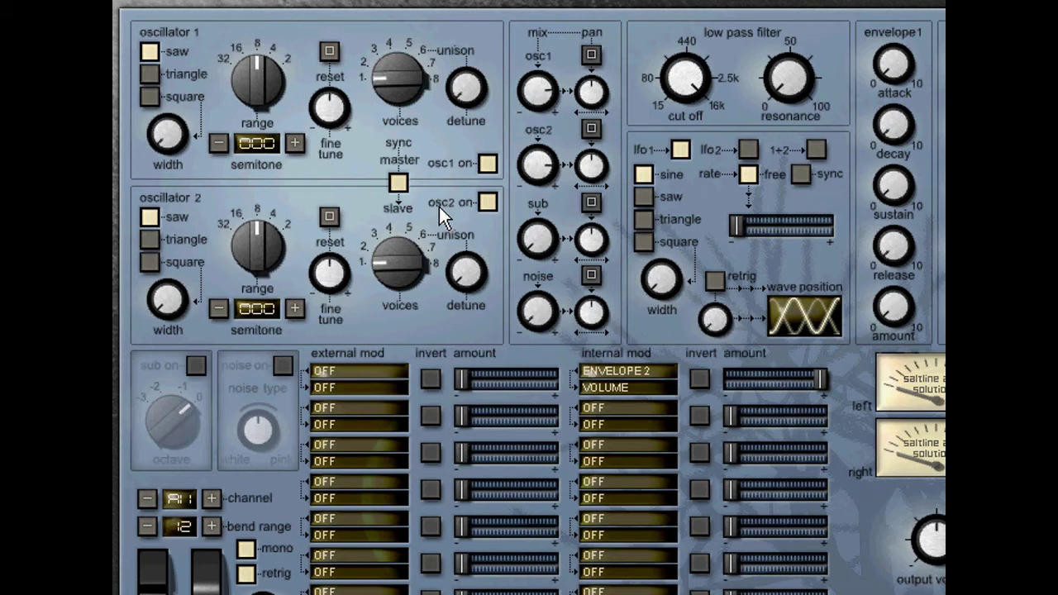
# Bring oscillator 2's semitone offset back to 000, then switch oscillator 2 off.
pyautogui.click(294, 308)
pyautogui.click(294, 308)
pyautogui.click(294, 309)
pyautogui.click(294, 308)
pyautogui.click(294, 309)
pyautogui.click(294, 308)
pyautogui.click(294, 308)
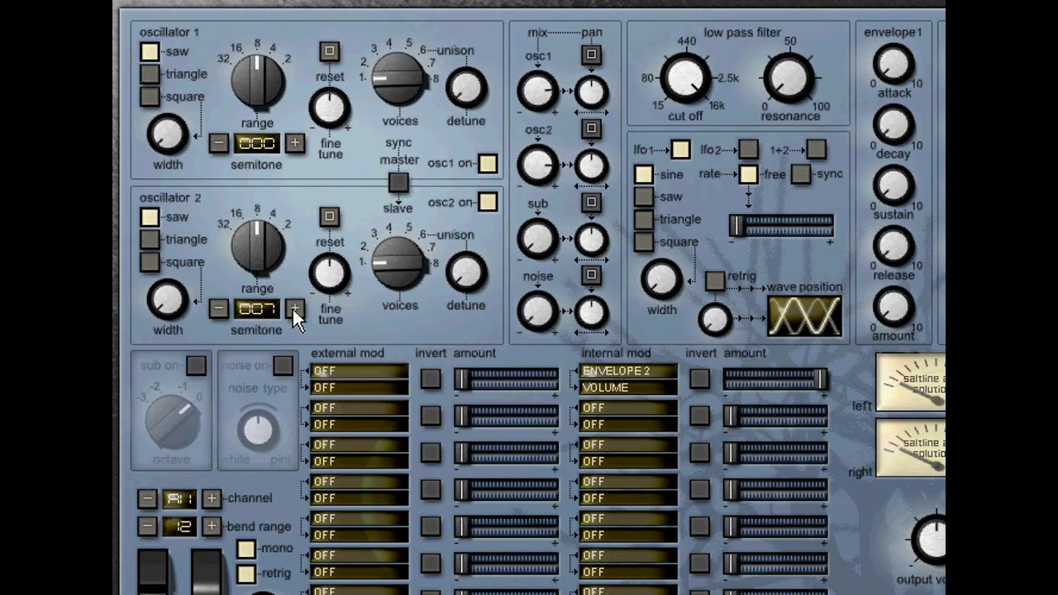
pyautogui.click(220, 310)
pyautogui.click(220, 310)
pyautogui.click(220, 310)
pyautogui.click(220, 310)
pyautogui.click(219, 310)
pyautogui.click(220, 310)
pyautogui.click(219, 310)
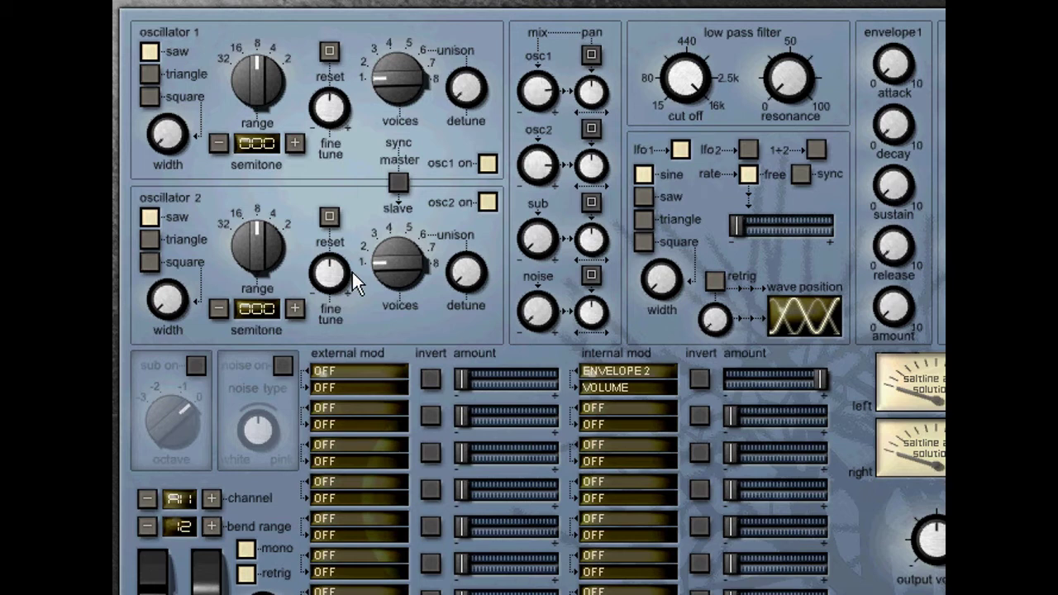
pyautogui.click(485, 201)
# Turn off oscillator 1, enable the sub oscillator, raise its mix, and set octave 0.
pyautogui.click(489, 164)
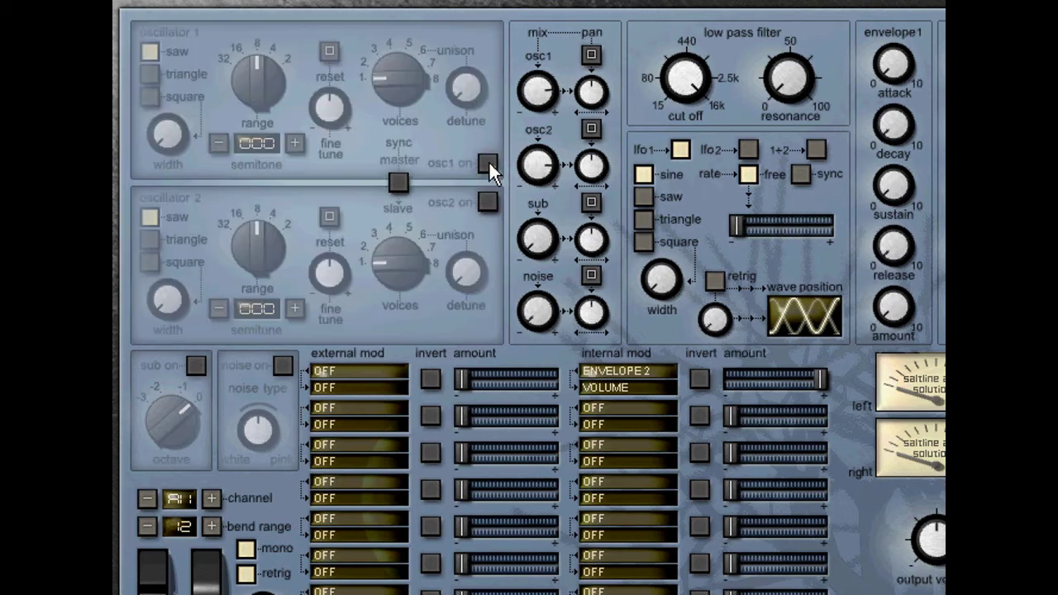
pyautogui.click(195, 366)
pyautogui.moveTo(539, 234); pyautogui.dragTo(538, 164)
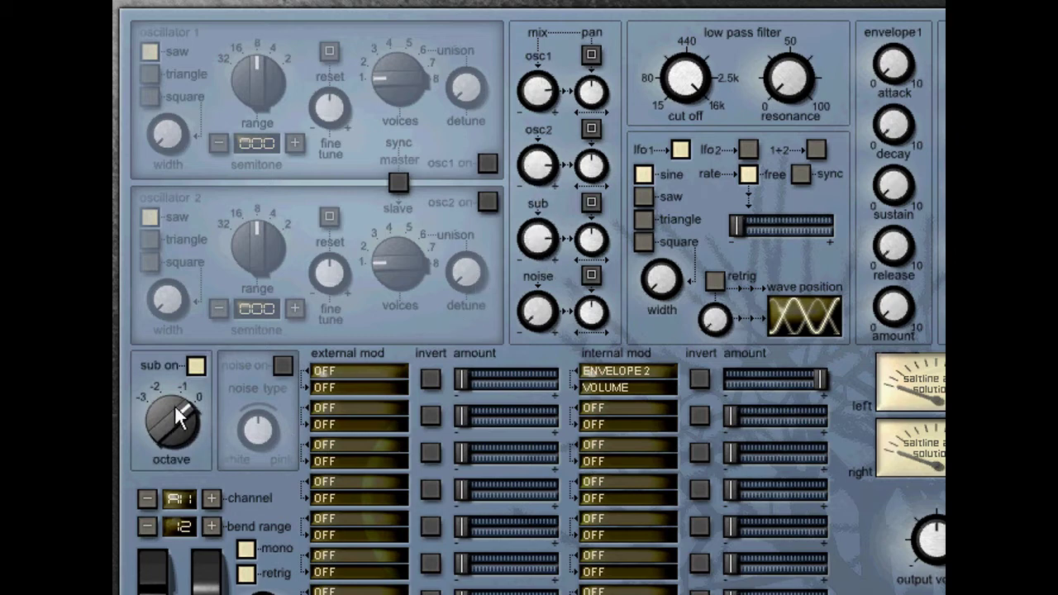
pyautogui.moveTo(172, 434)
pyautogui.mouseDown()
pyautogui.moveTo(173, 516)
pyautogui.moveTo(172, 431)
pyautogui.mouseUp()
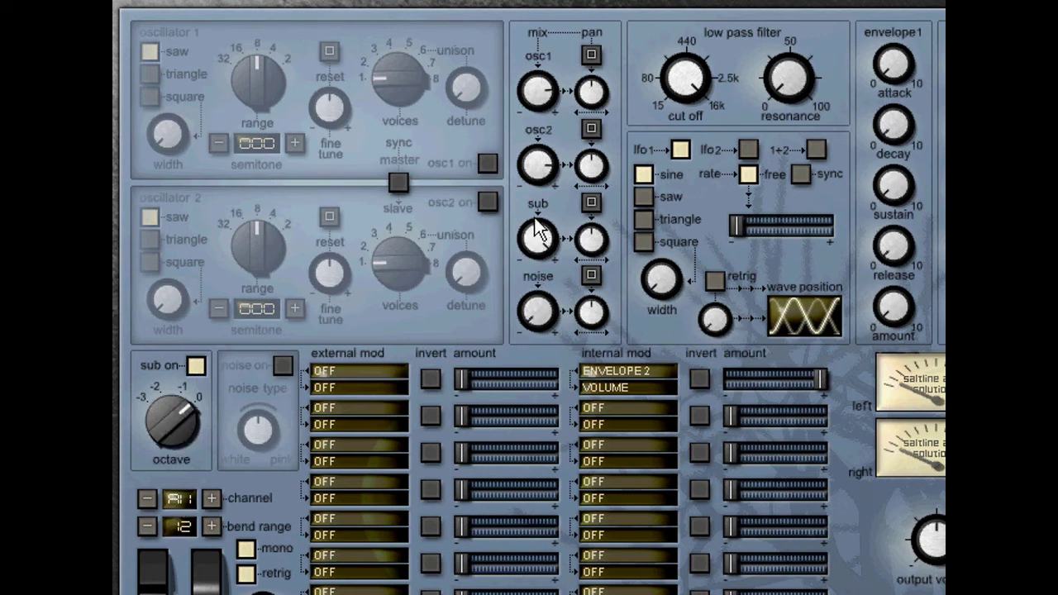
# Disable the sub, try noise from pink toward white, then disable noise and adjust its mix.
pyautogui.click(197, 366)
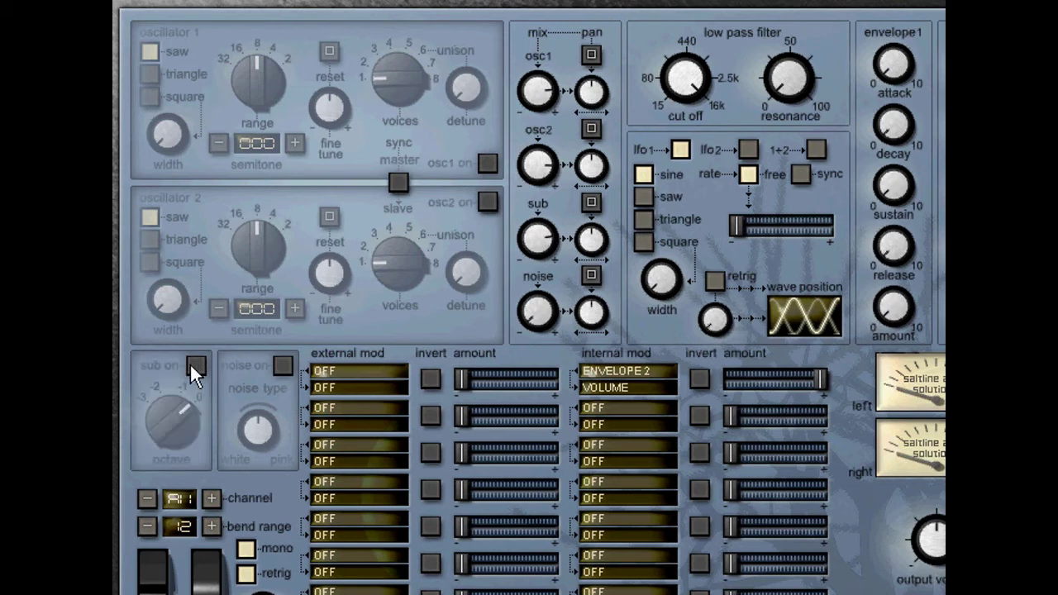
pyautogui.click(283, 366)
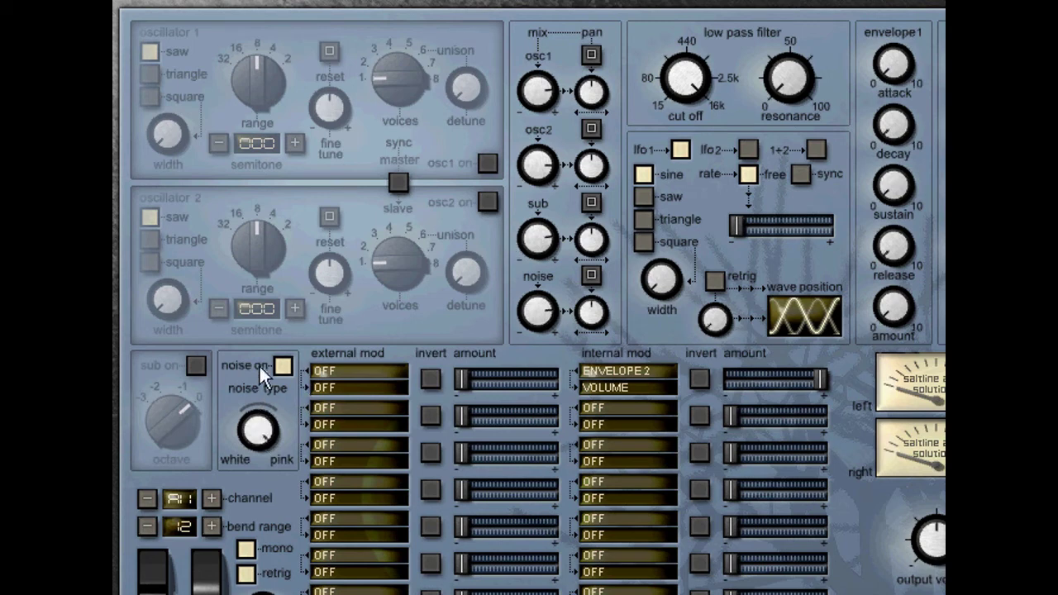
pyautogui.moveTo(263, 366); pyautogui.dragTo(263, 472)
pyautogui.click(281, 365)
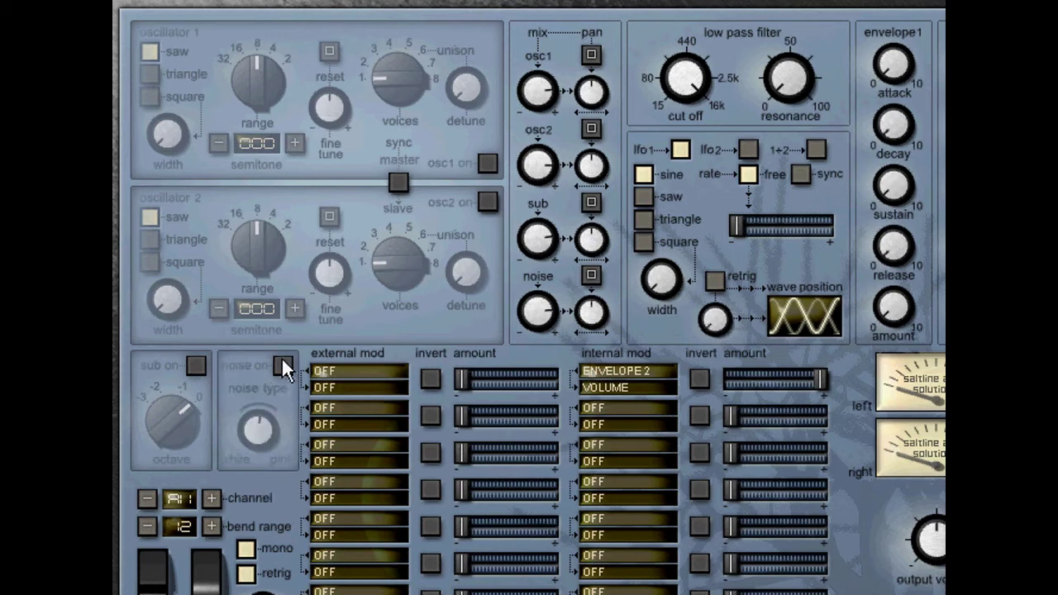
pyautogui.moveTo(537, 318); pyautogui.dragTo(535, 406)
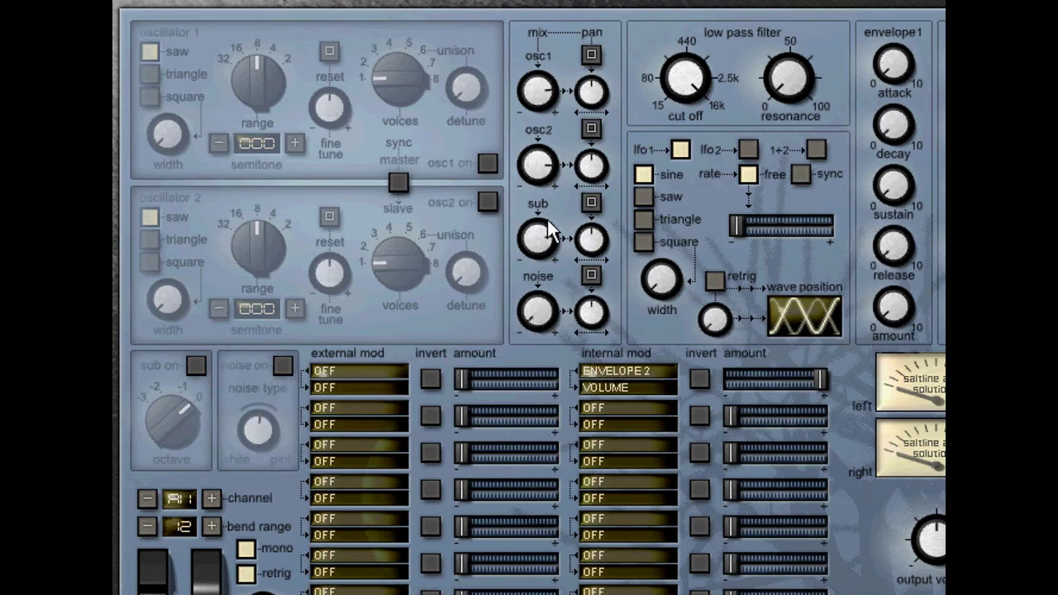
# Turn oscillator 1 back on and sweep low pass resonance to maximum and back down.
pyautogui.click(487, 163)
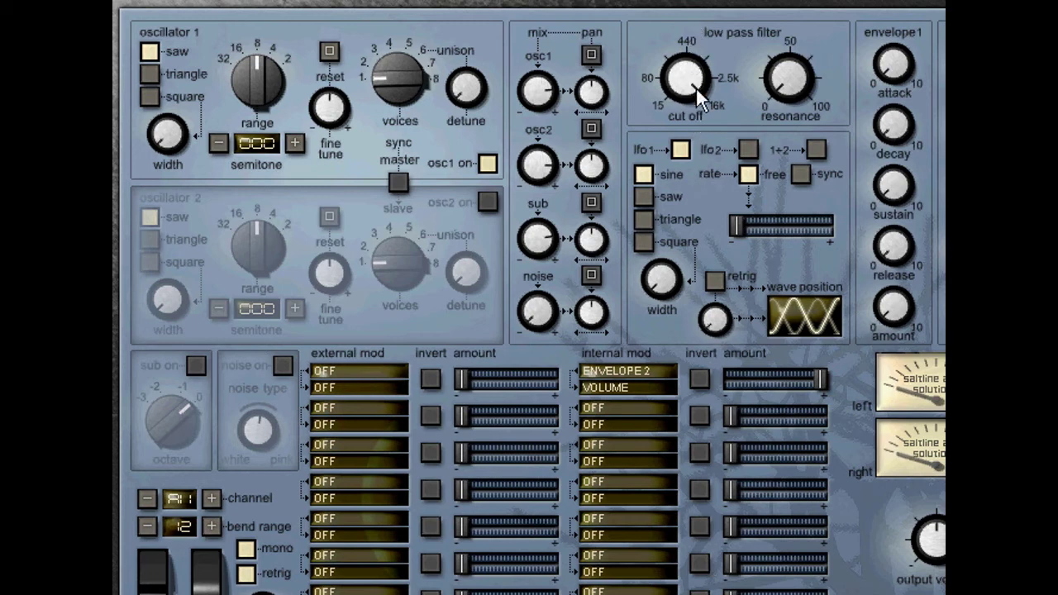
pyautogui.moveTo(791, 88); pyautogui.dragTo(794, 18)
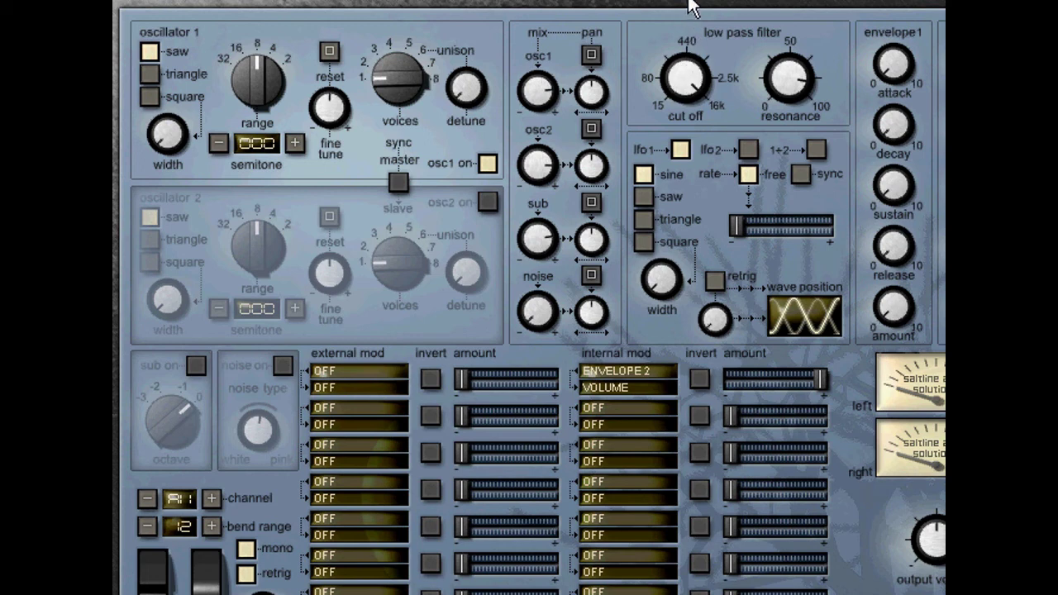
pyautogui.moveTo(789, 90); pyautogui.dragTo(788, 121)
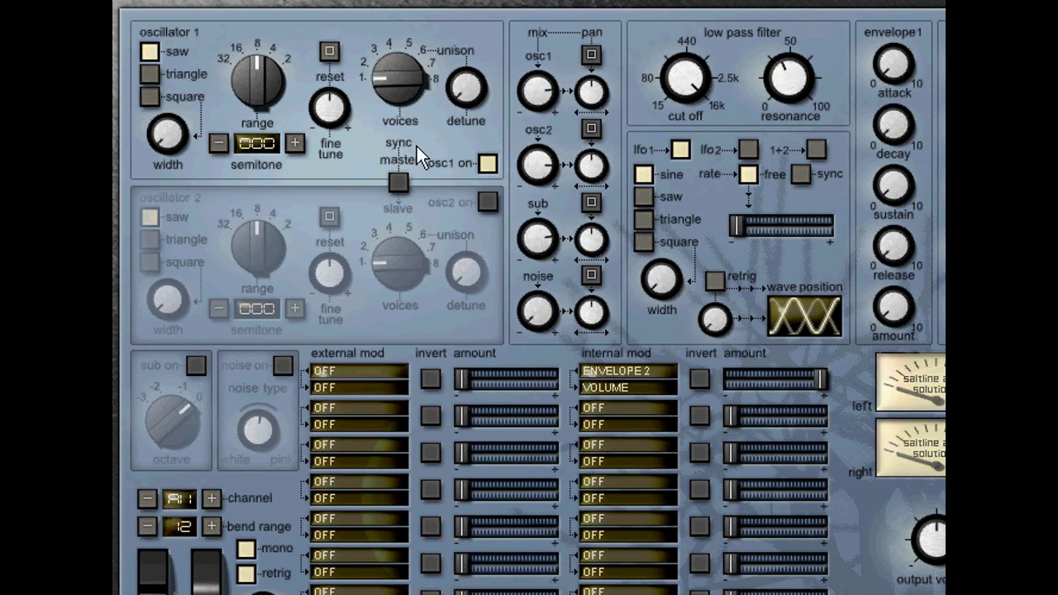